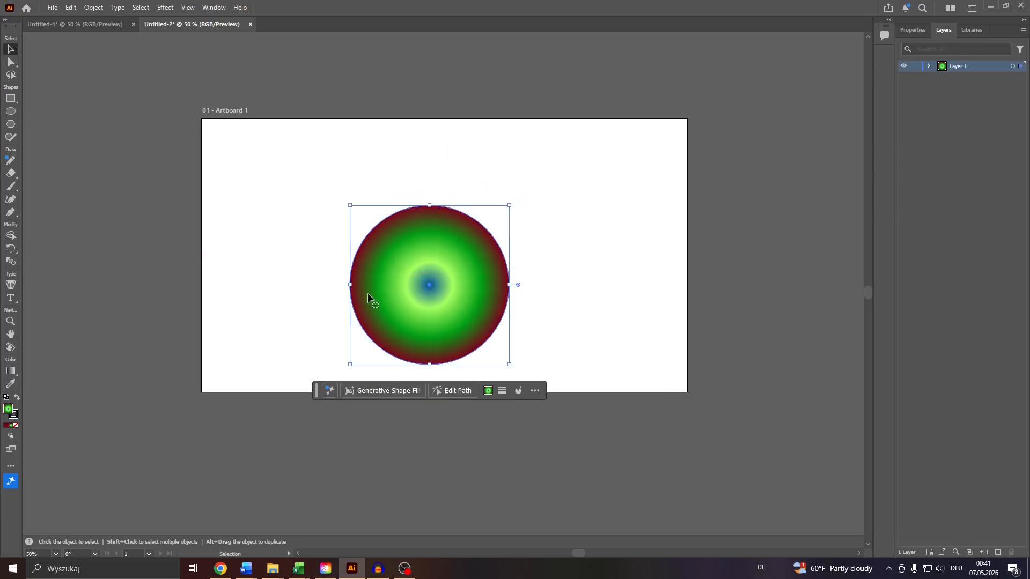
- Delete the existing gradient circle and draw a larger circle in the left half of the artboard
key("Delete")
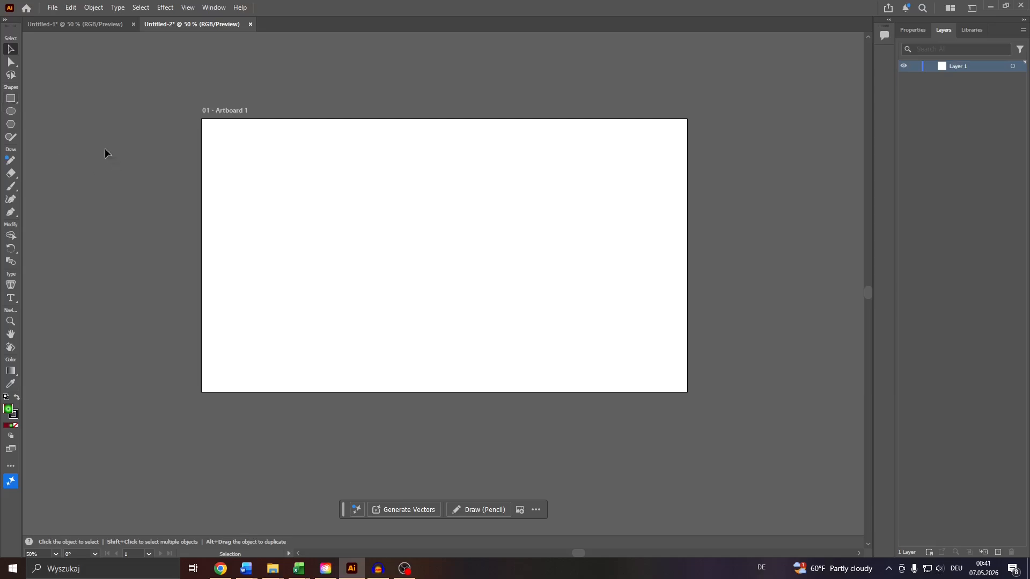
left_click(13, 111)
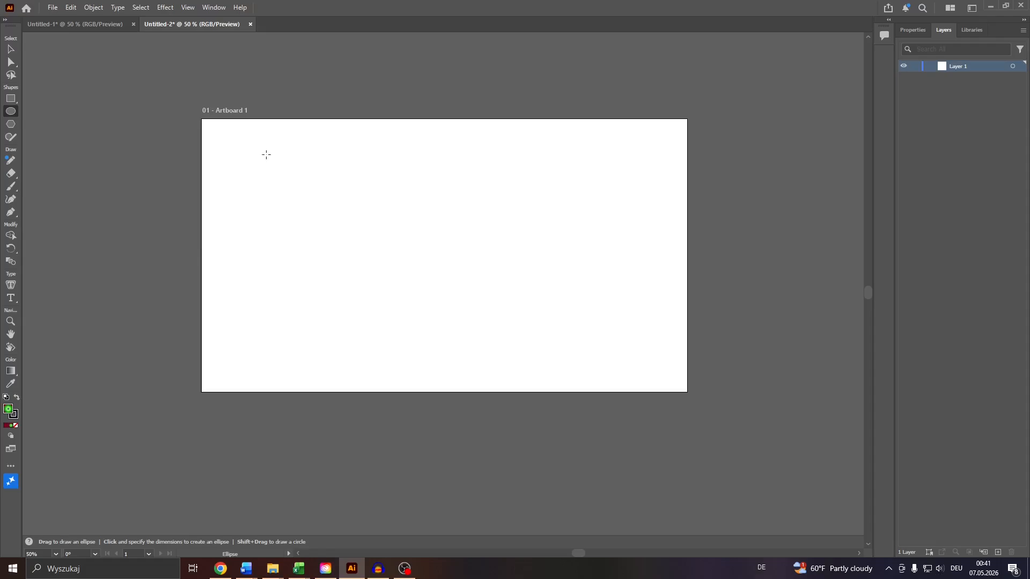
left_click_drag(266, 155, 458, 309)
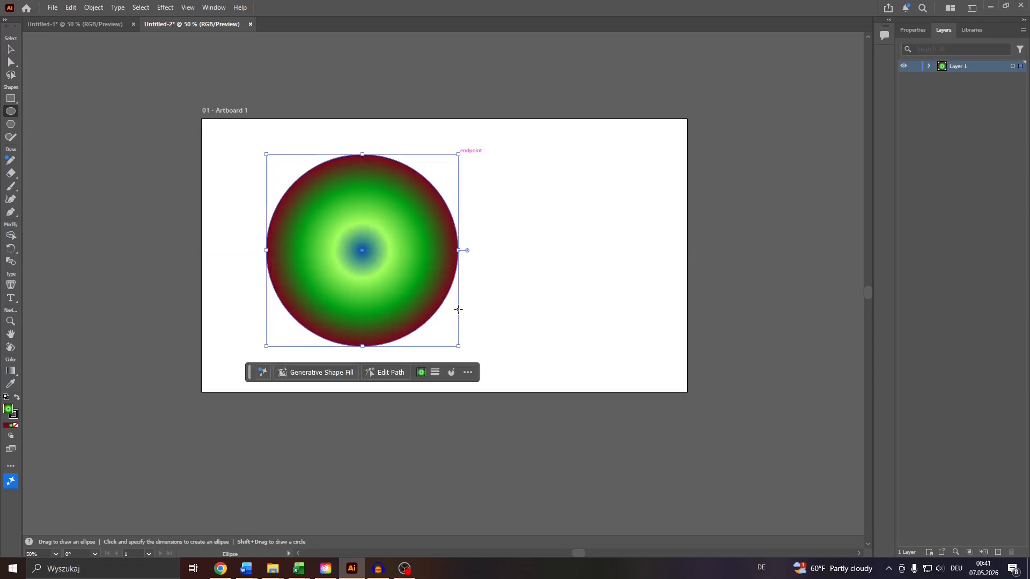
- Clear the new circle's fill and apply a radial gradient to it
left_click(13, 426)
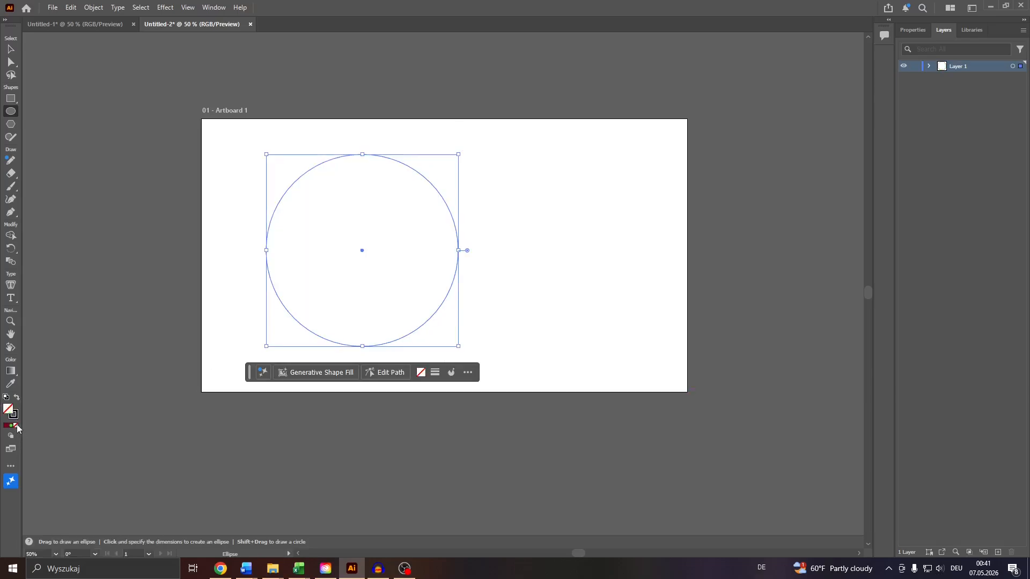
double_click(8, 410)
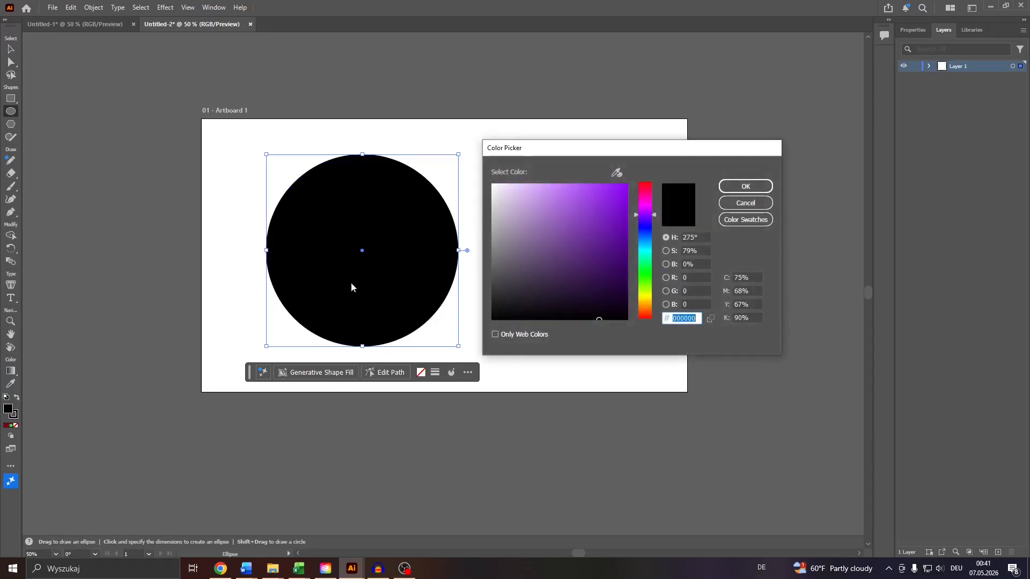
left_click(745, 202)
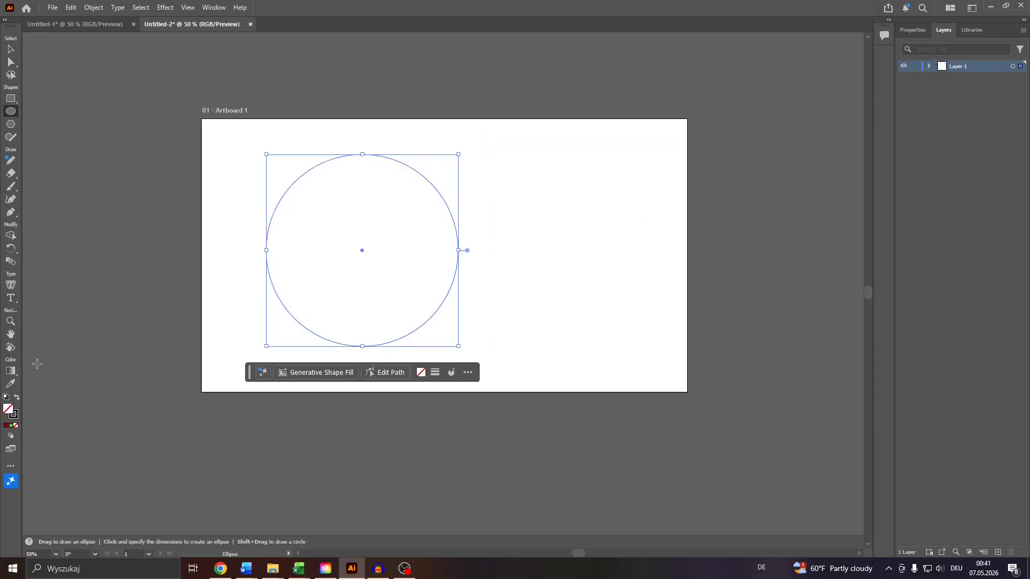
left_click(12, 372)
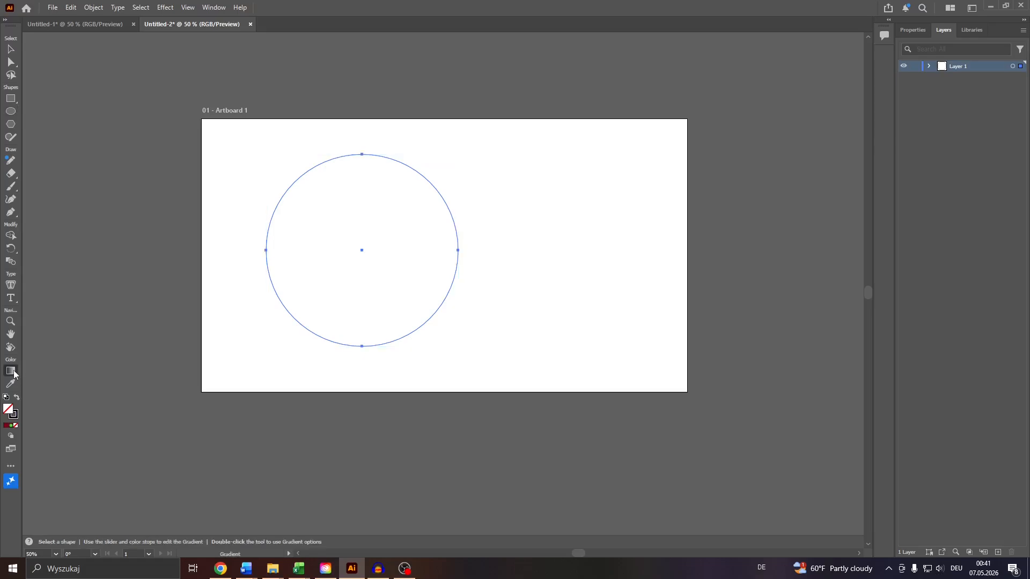
double_click(14, 372)
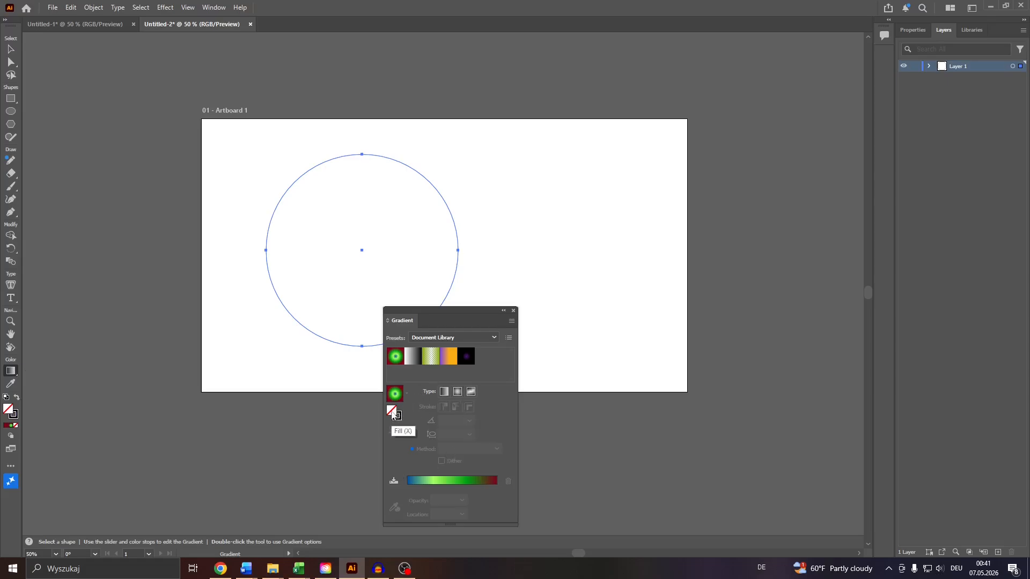
double_click(392, 411)
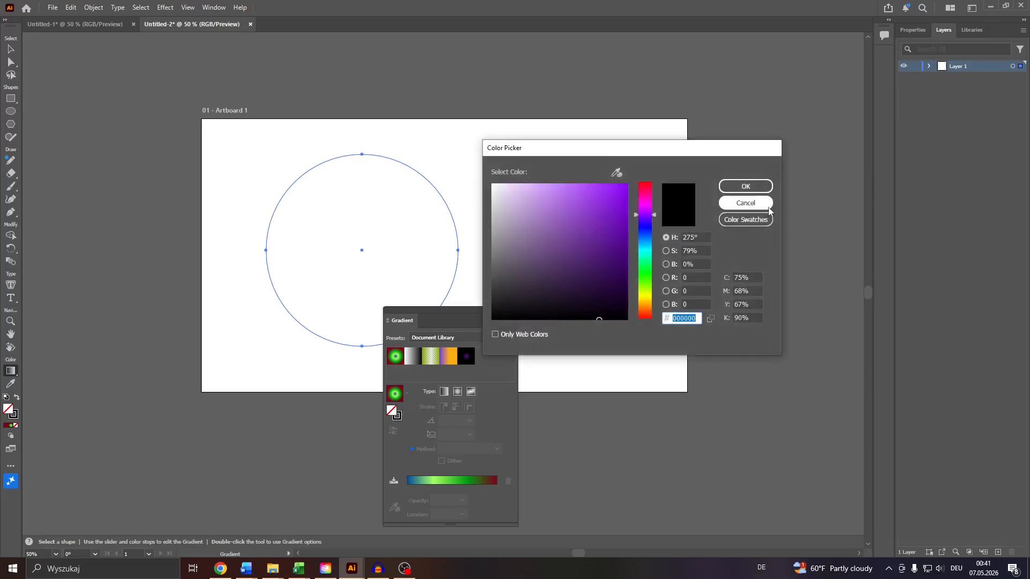
left_click(741, 203)
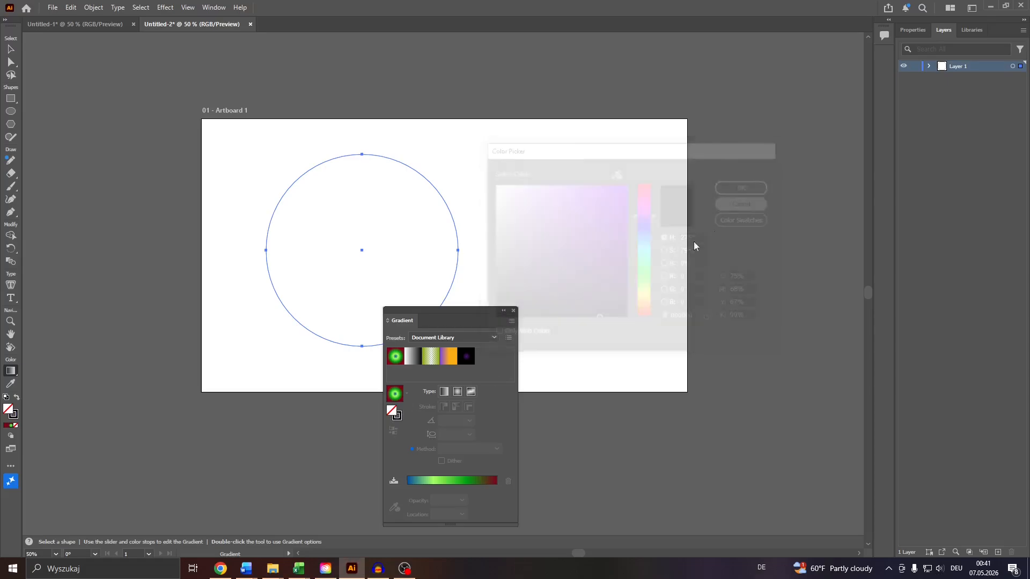
left_click(458, 392)
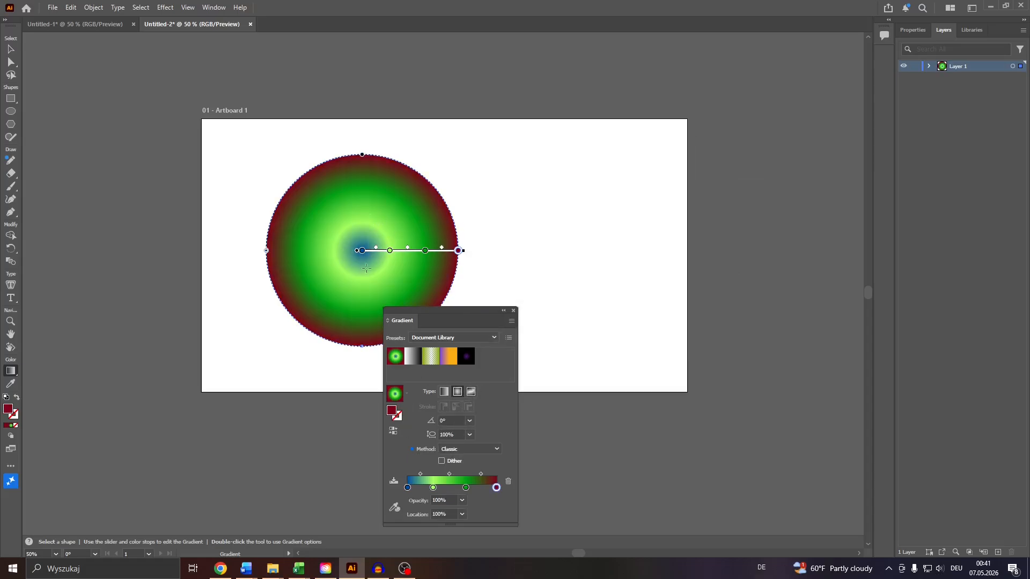
- Delete the dark red and dark green color stops from the circle's gradient, keeping the blue and light green ones
left_click(507, 481)
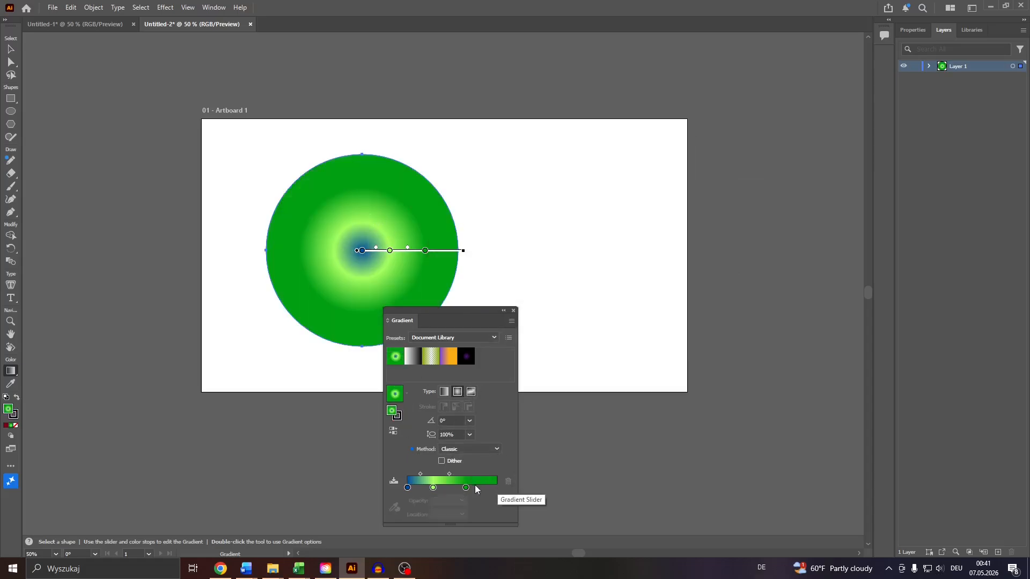
left_click(467, 487)
left_click(507, 481)
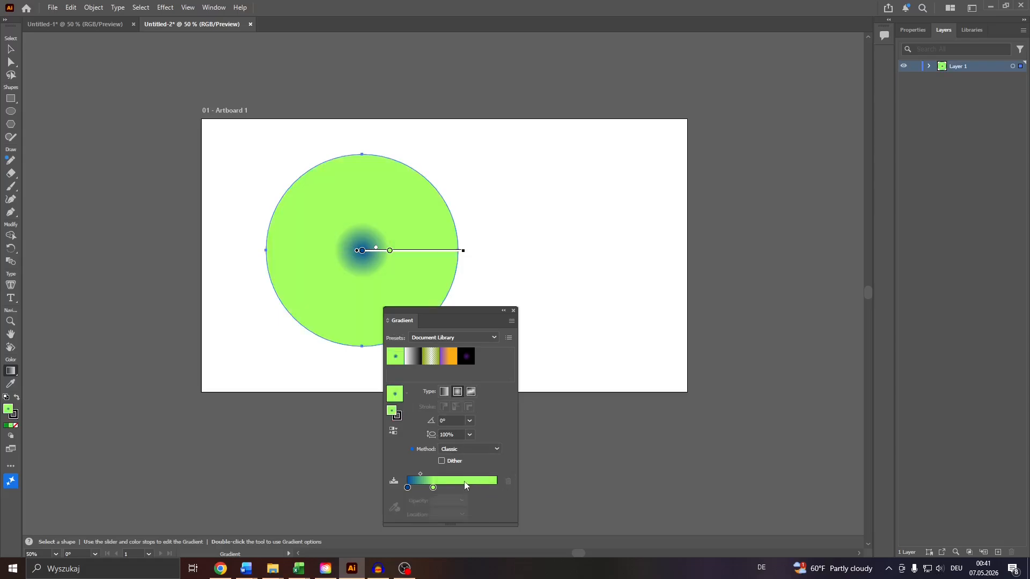
- Slide the light green color stop out to 100% and back to about 28% of the gradient
left_click(433, 488)
left_click_drag(433, 488, 497, 493)
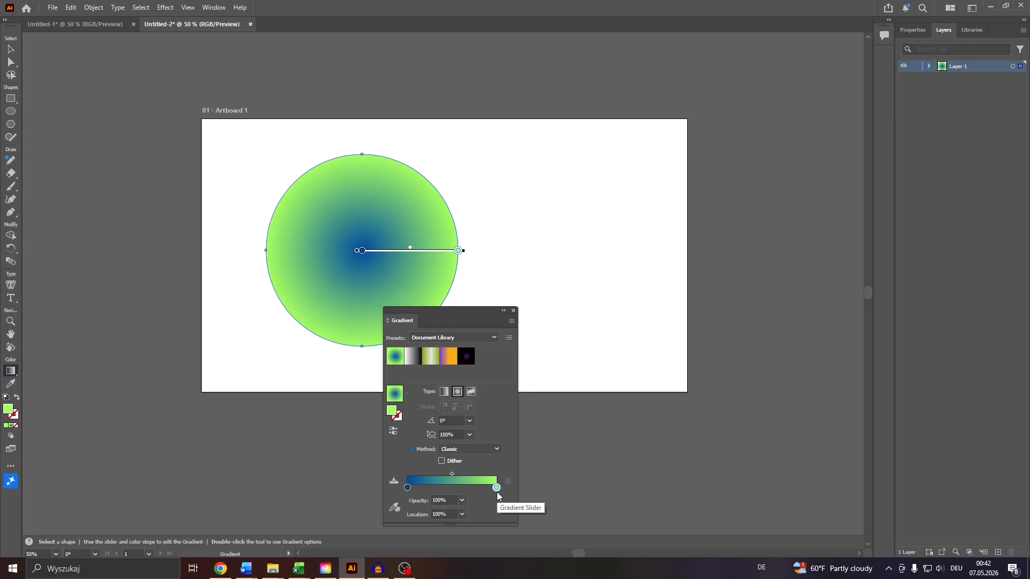
left_click_drag(497, 491, 432, 489)
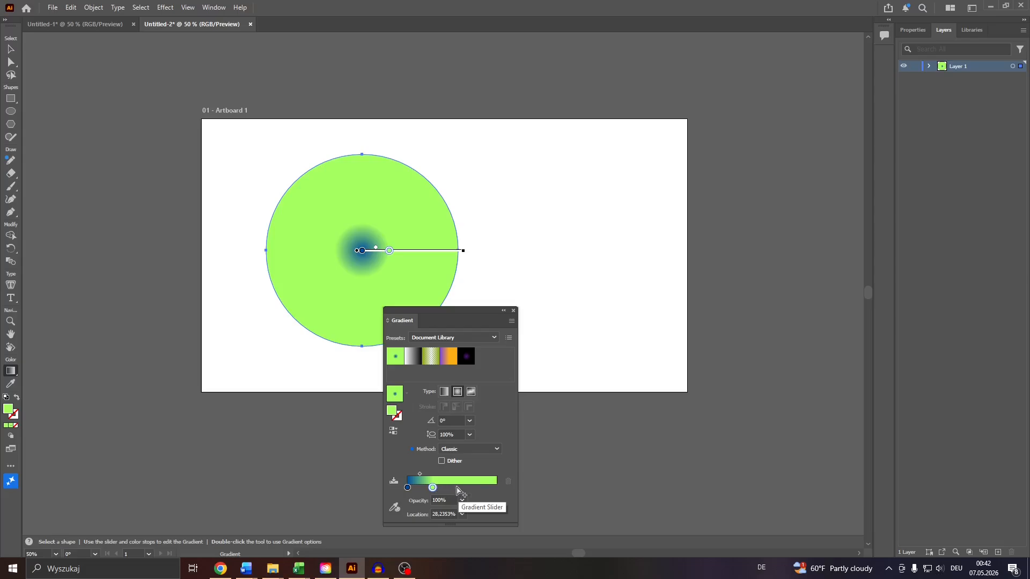
- Add two more light green stops and space the three light green stops at about 36%, 67% and 100%
left_click(461, 488)
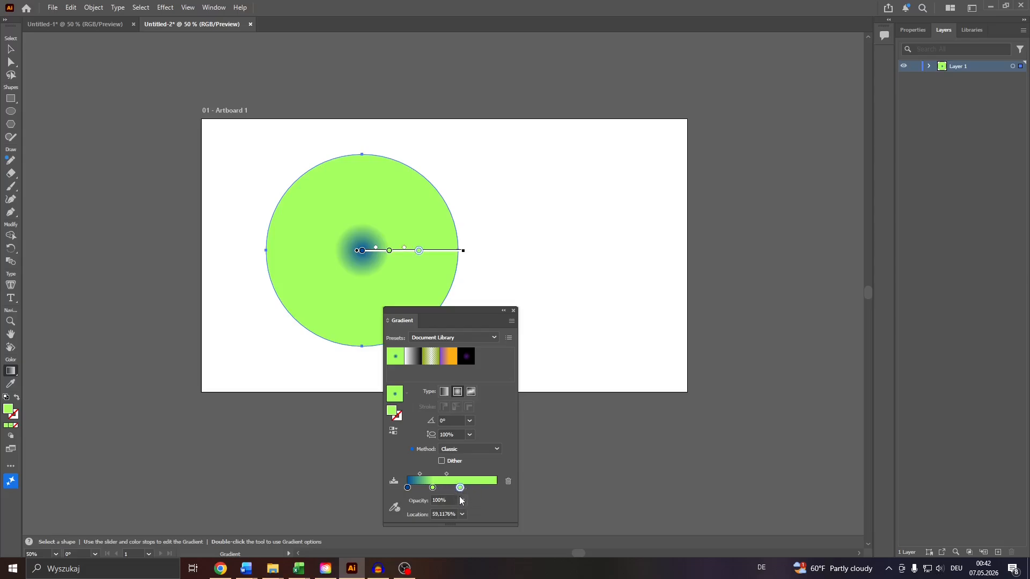
left_click(482, 488)
mouse_move(485, 488)
left_mouse_down()
mouse_move(500, 488)
mouse_move(442, 487)
left_mouse_up()
left_click(434, 487)
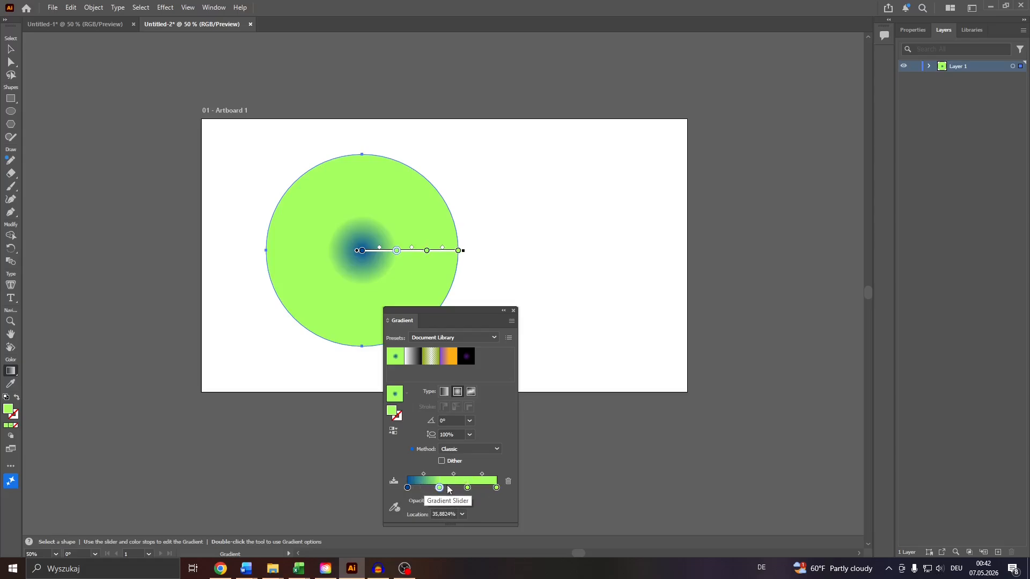
- Recolor the gradient's blue center stop to green #579f00, keeping its opacity at 100%
double_click(407, 488)
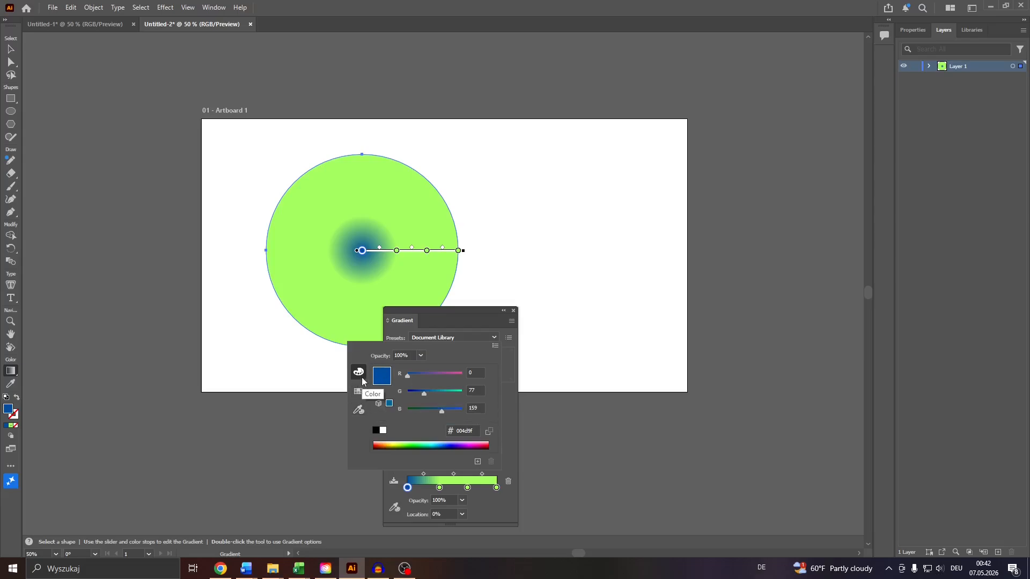
left_click(362, 394)
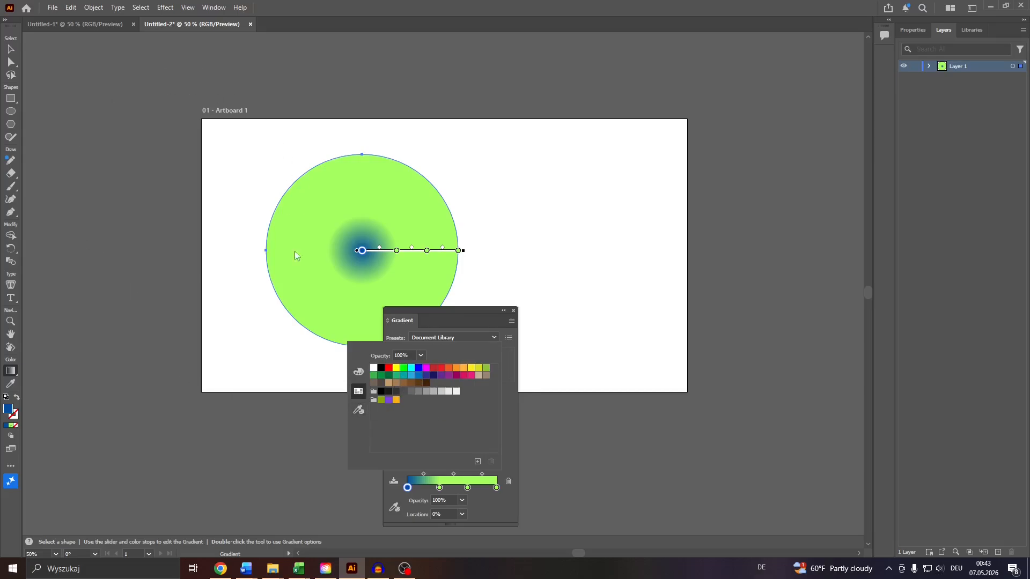
left_click(359, 372)
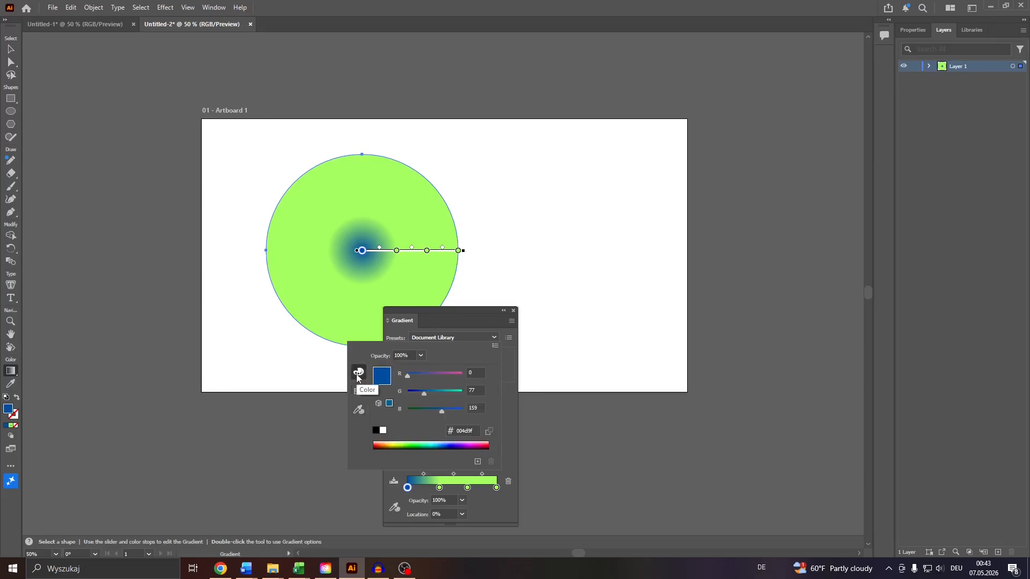
left_click(421, 354)
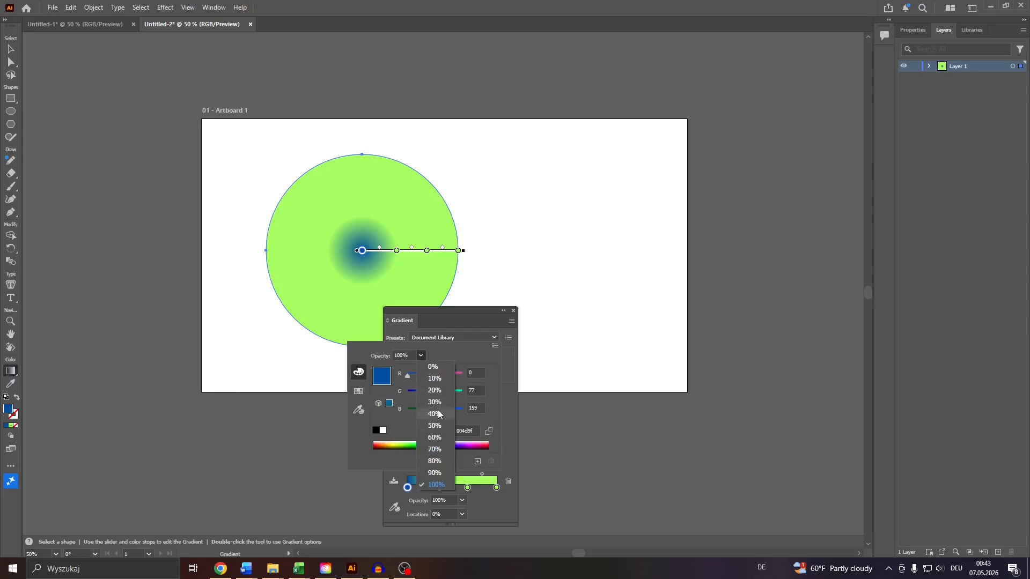
left_click(452, 355)
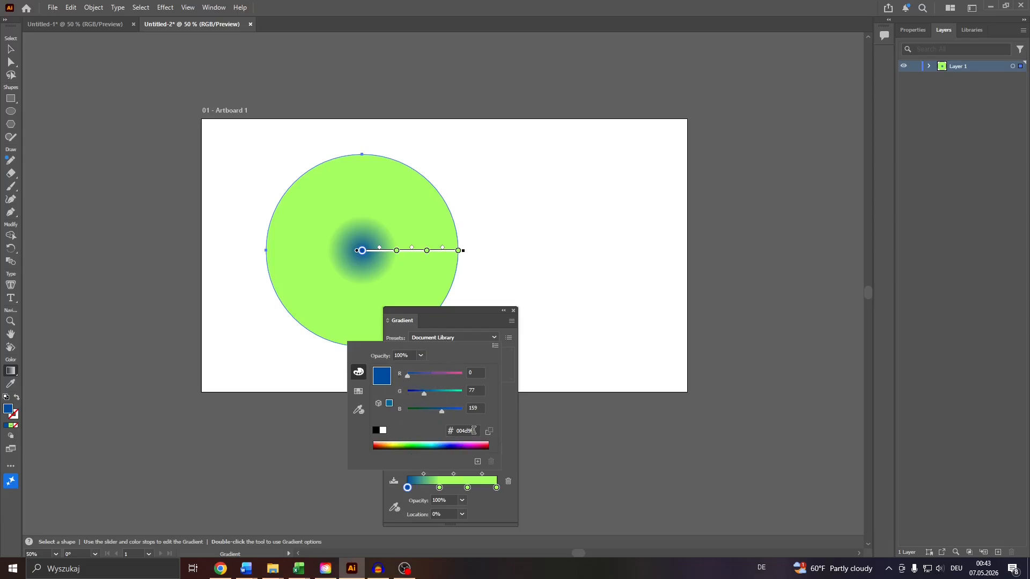
left_click(406, 443)
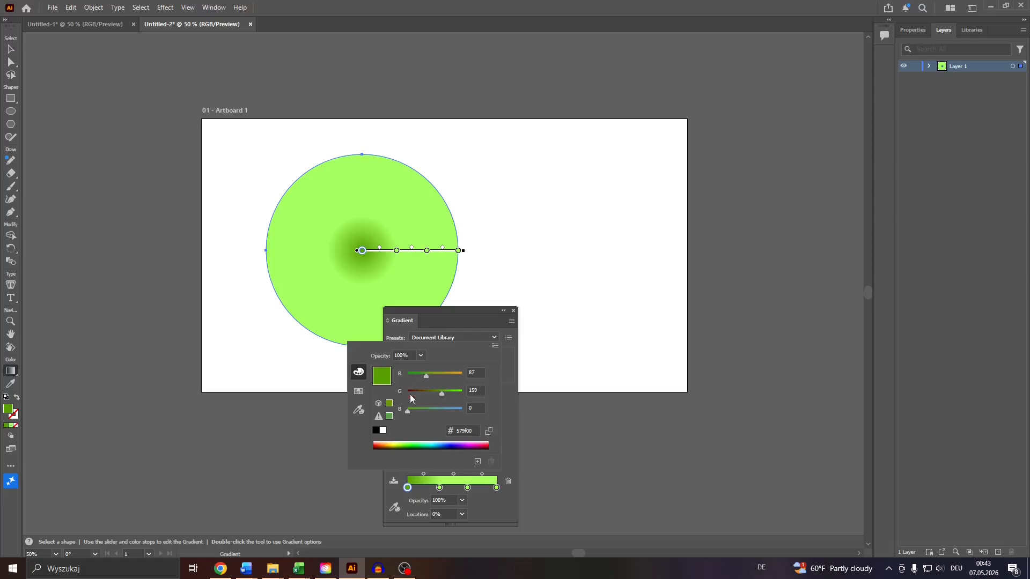
- Recolor the gradient's second stop to dark teal #005f56 and its third stop to pink
double_click(440, 488)
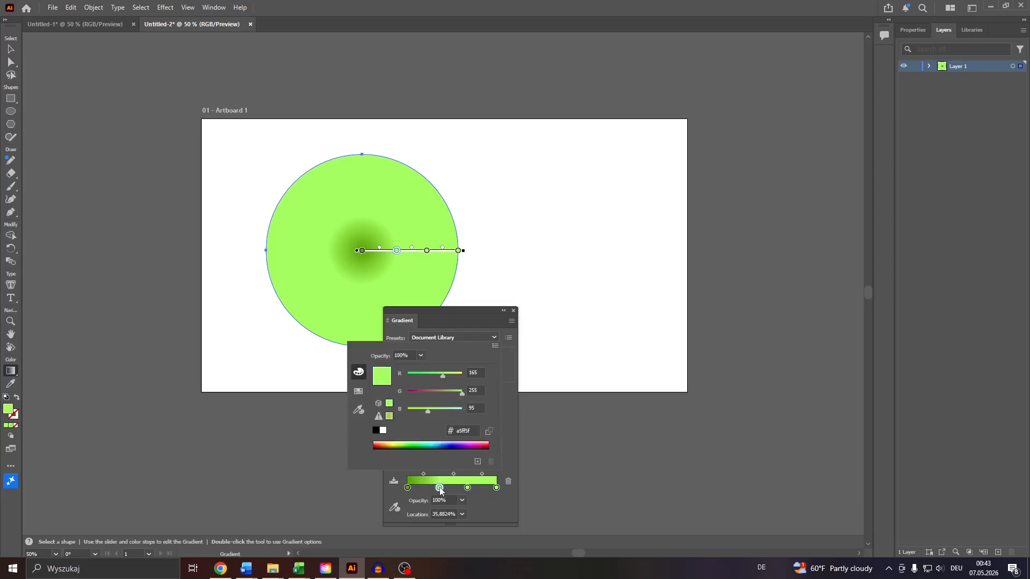
left_click(433, 446)
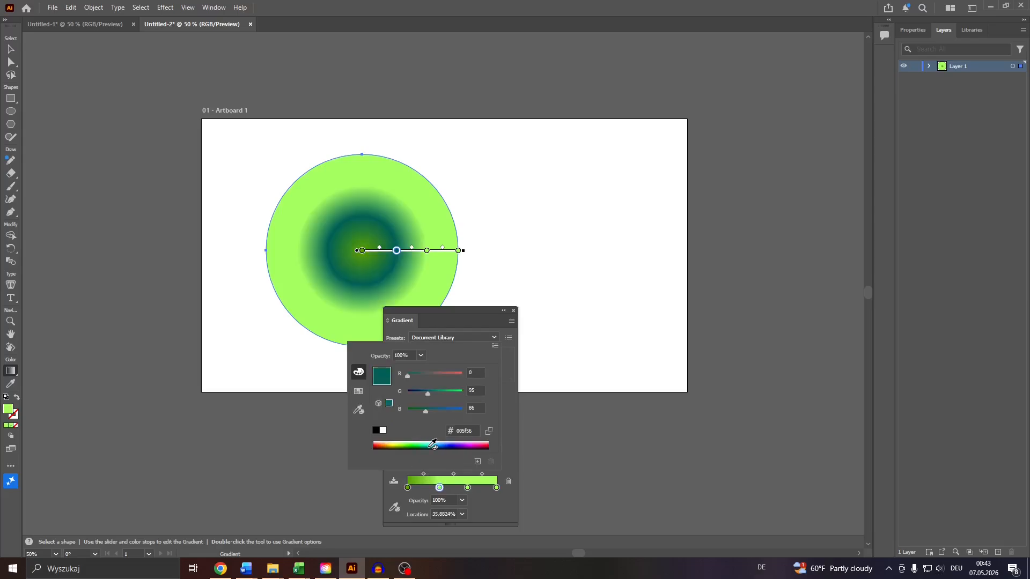
double_click(467, 488)
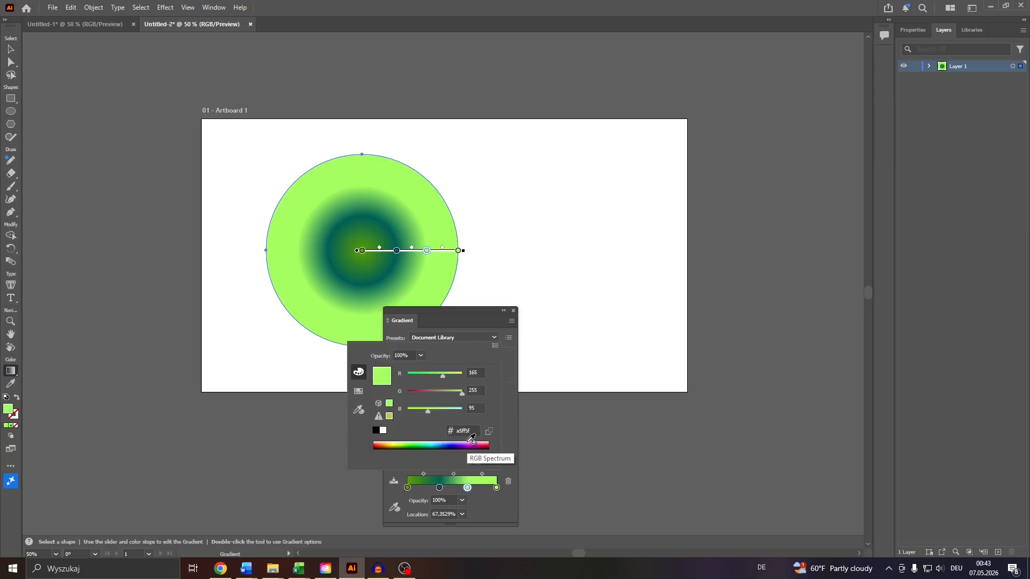
left_click(472, 445)
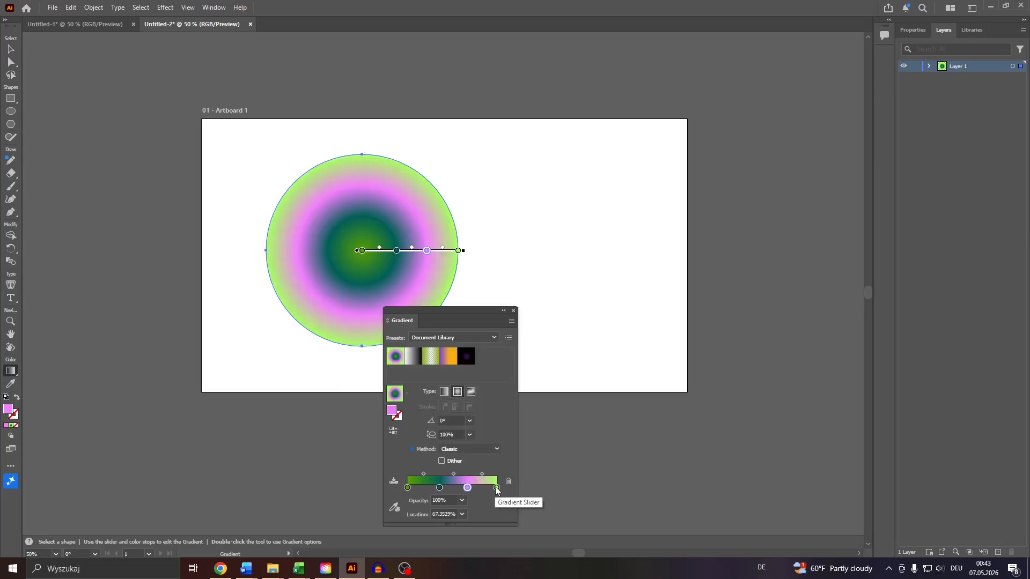
- Recolor the gradient's outermost stop to yellow #fff65f and close the gradient settings
double_click(496, 488)
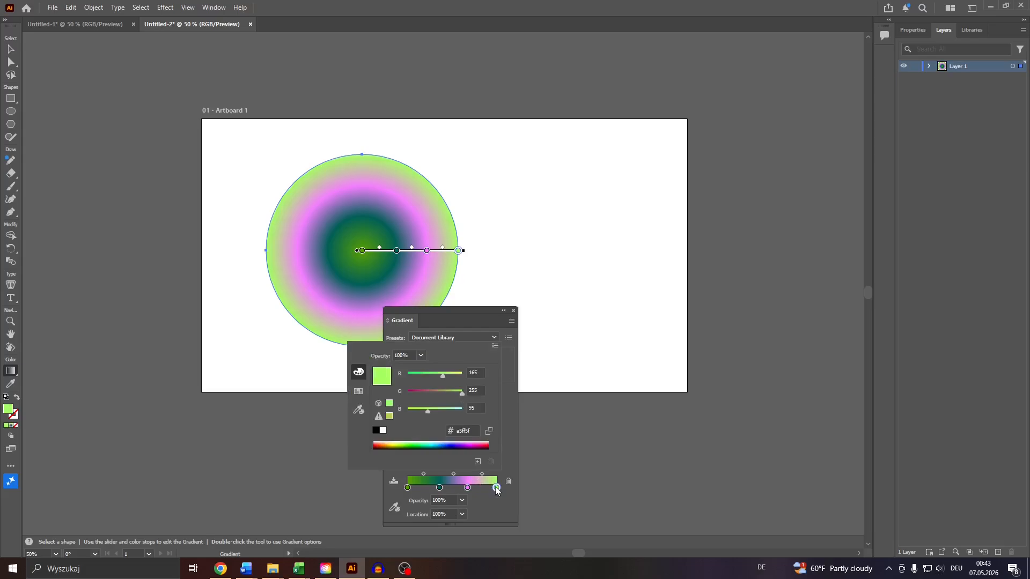
left_click(399, 445)
left_click(397, 443)
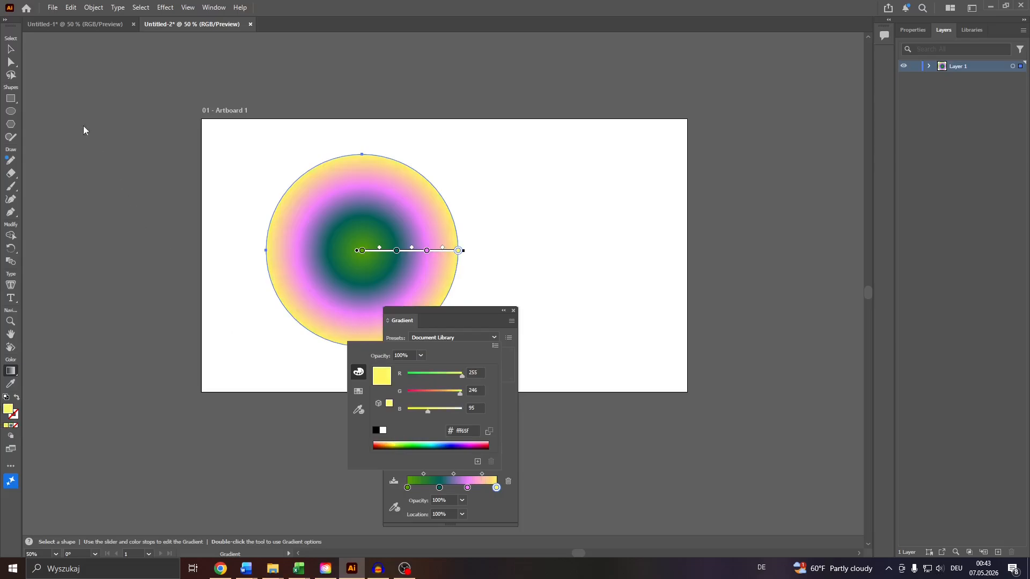
left_click(12, 49)
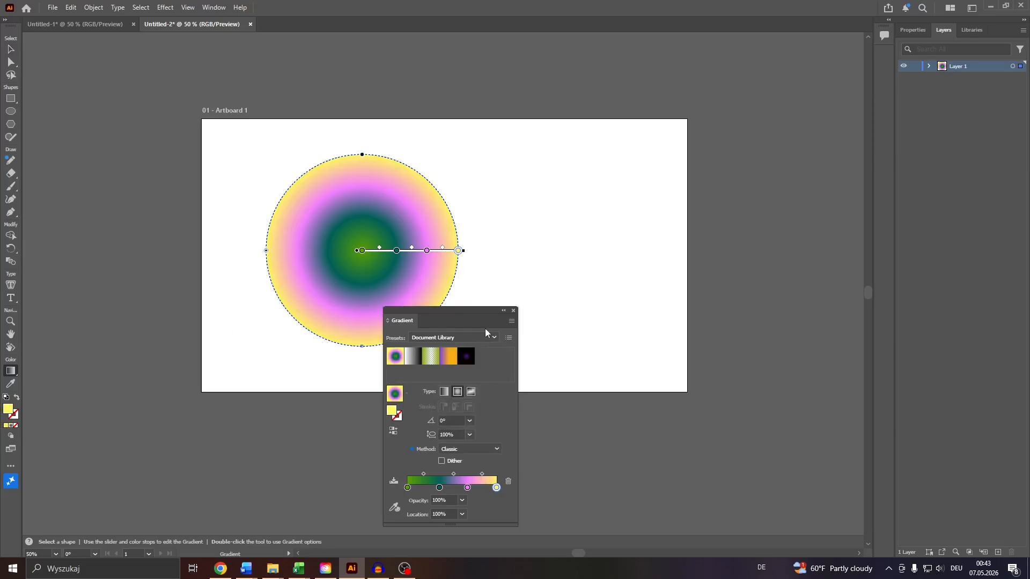
left_click(513, 311)
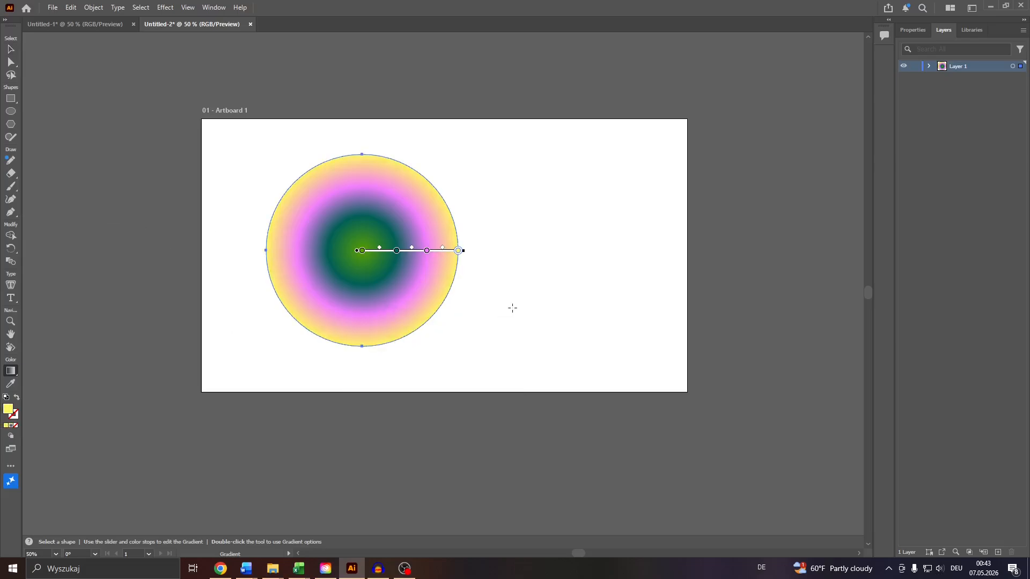
- Move the whole gradient circle toward the center of the artboard, undoing any accidental shift of the gradient inside it
left_click_drag(340, 259, 240, 282)
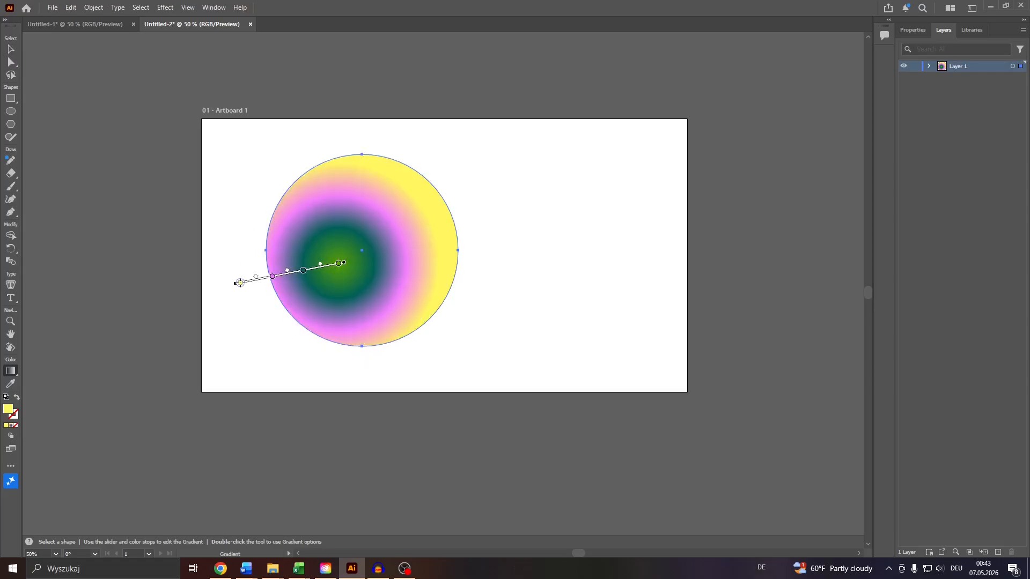
key("ctrl+z")
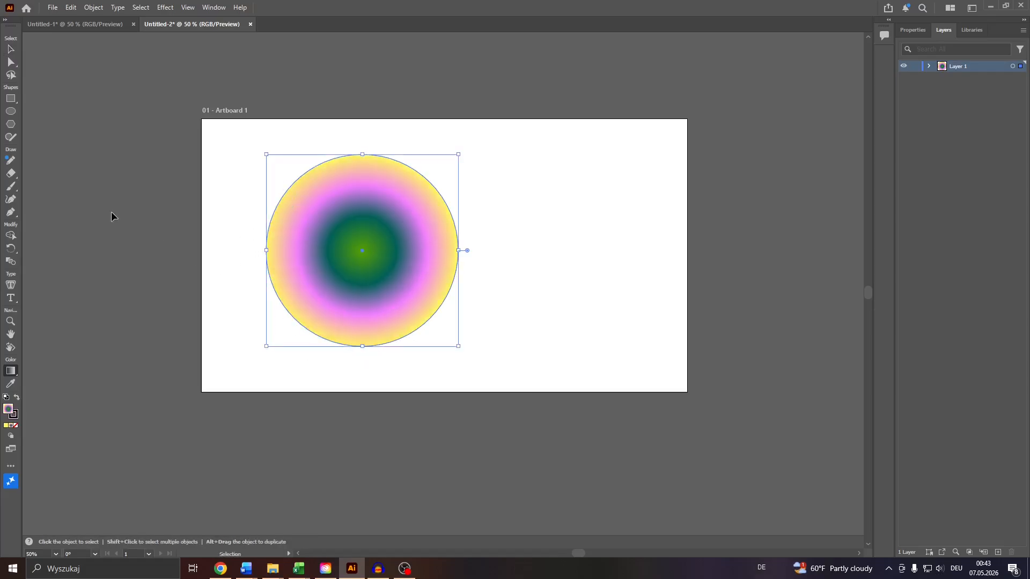
left_click(13, 51)
left_click(131, 108)
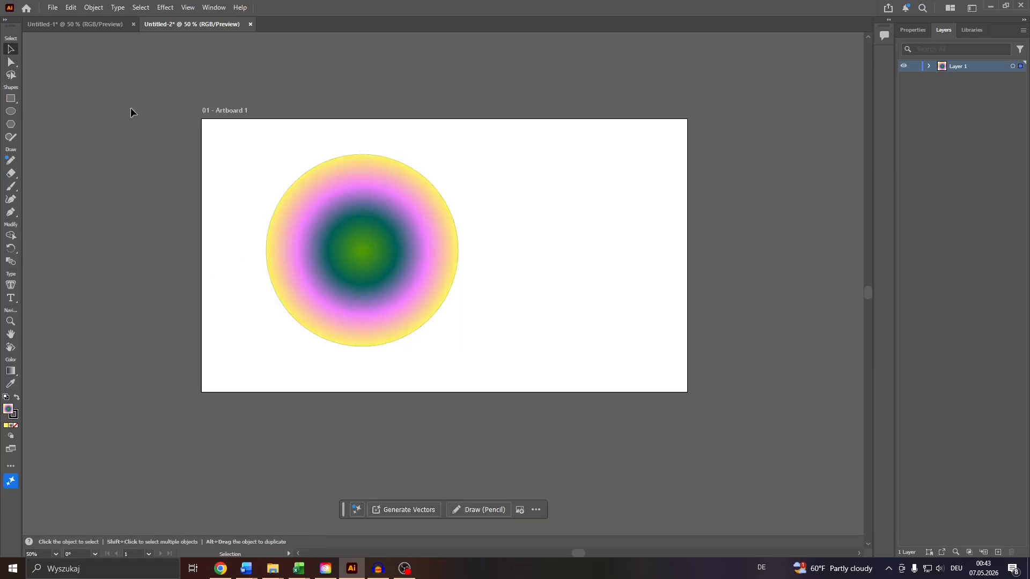
left_click_drag(322, 202, 370, 214)
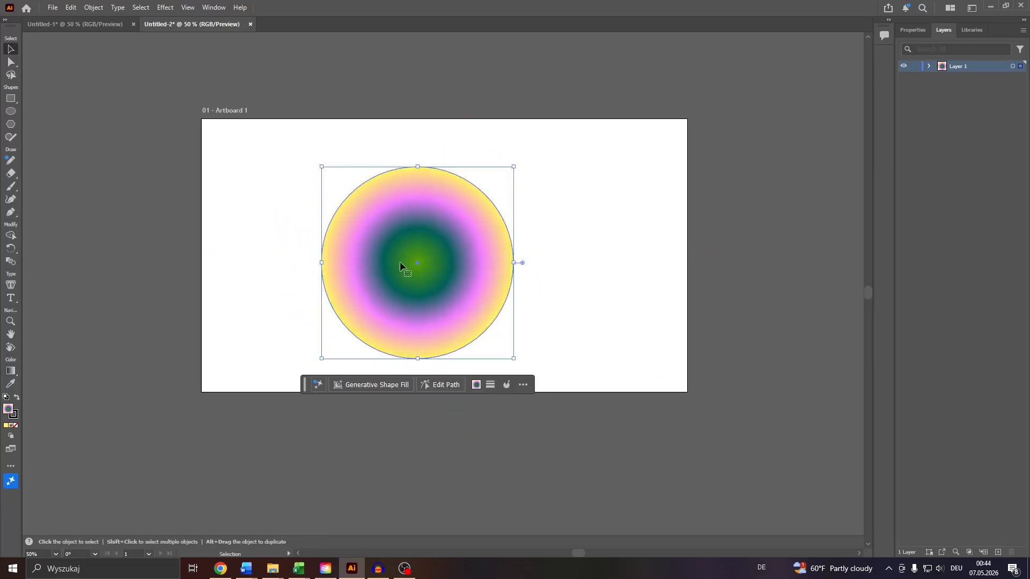
left_click_drag(400, 262, 419, 277)
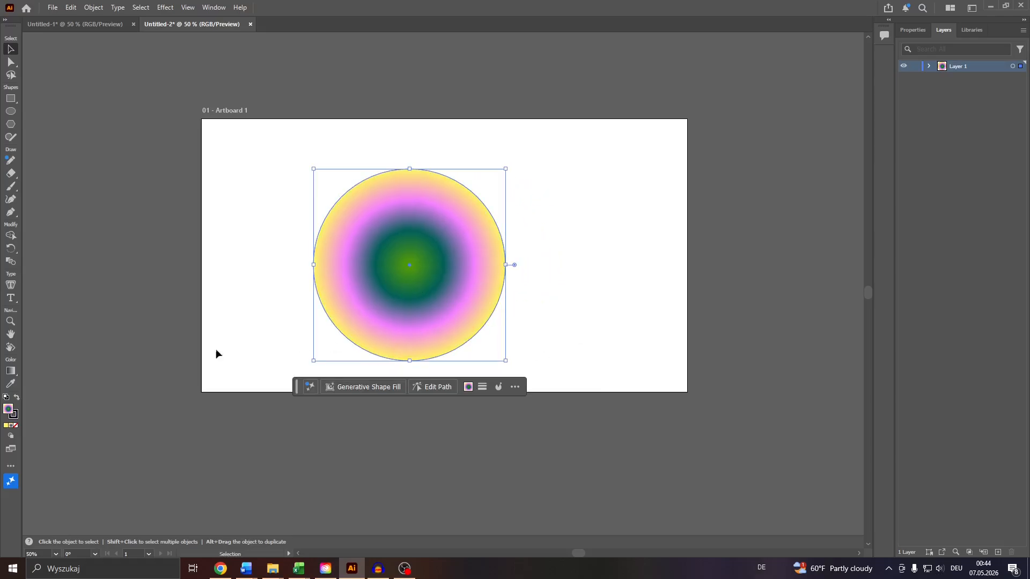
- Reopen the gradient settings for the selected circle
double_click(12, 369)
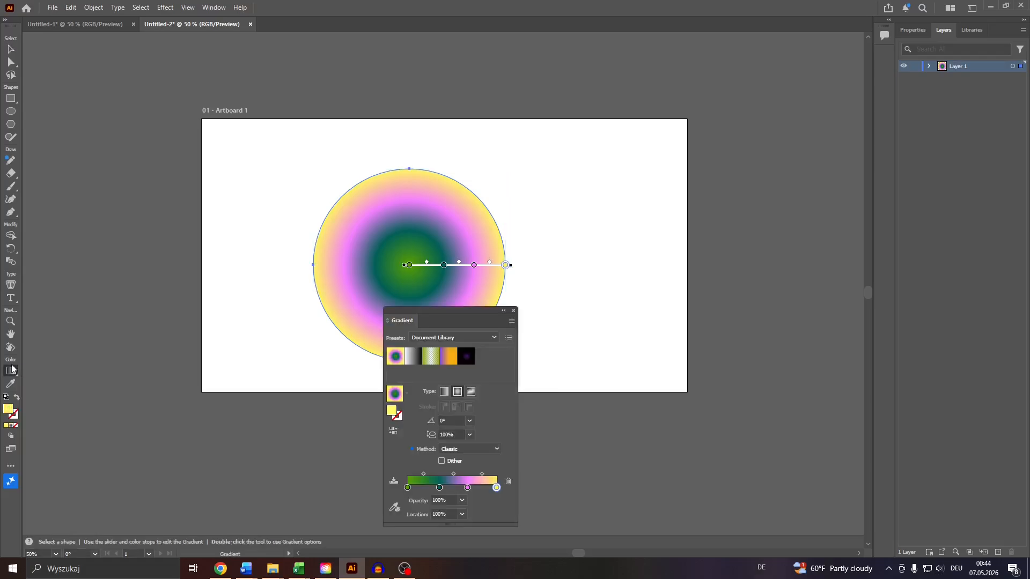